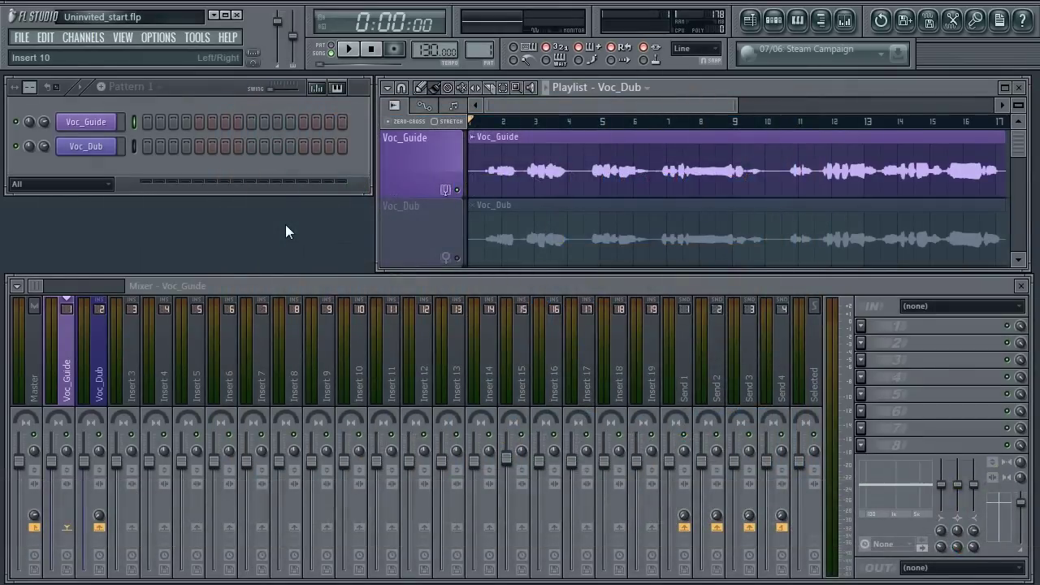
- Play the guide vocal, then unmute Voc_Dub and play both vocals together
key(space)
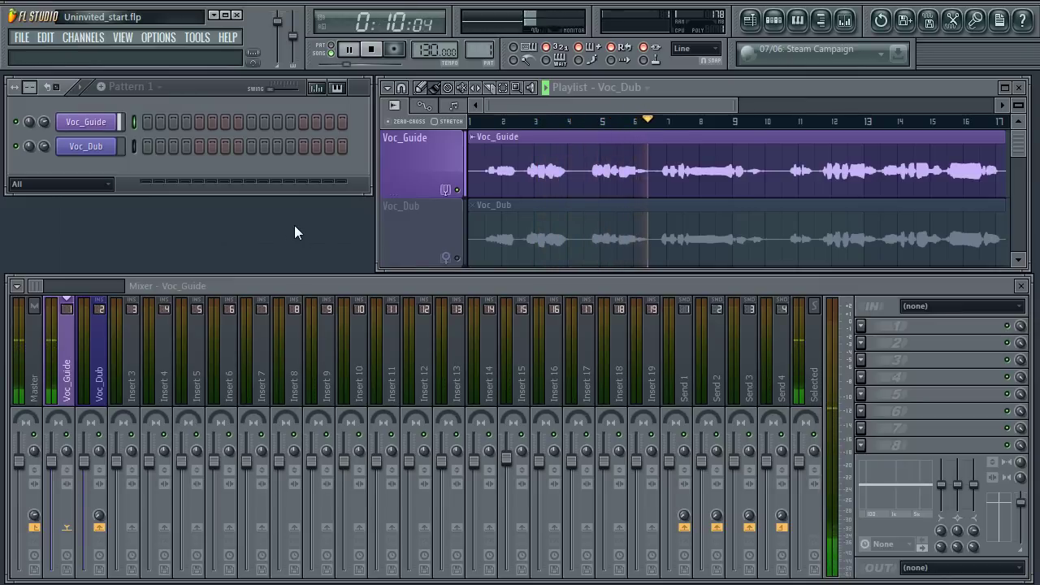
key(space)
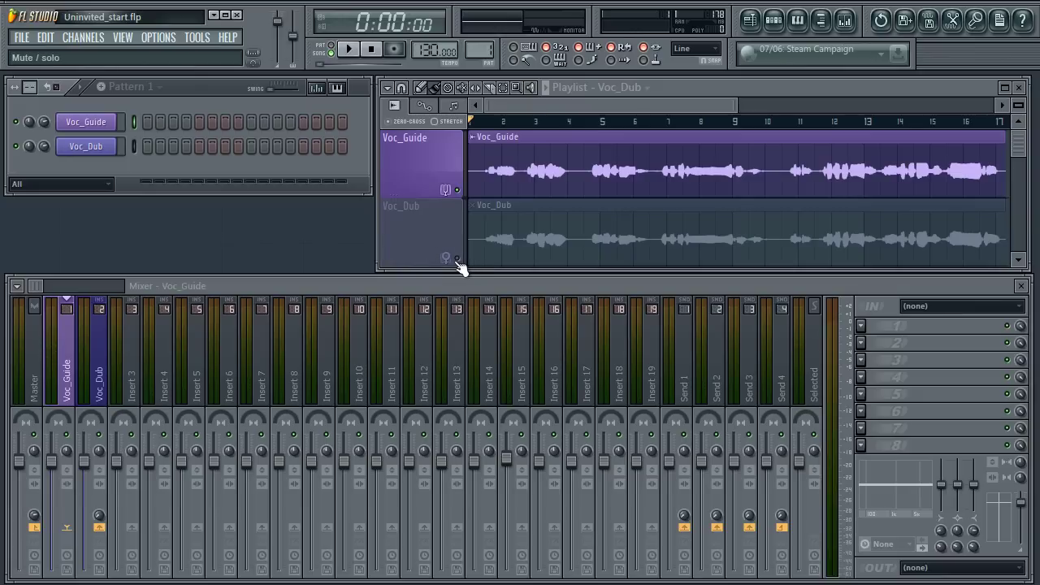
click(457, 259)
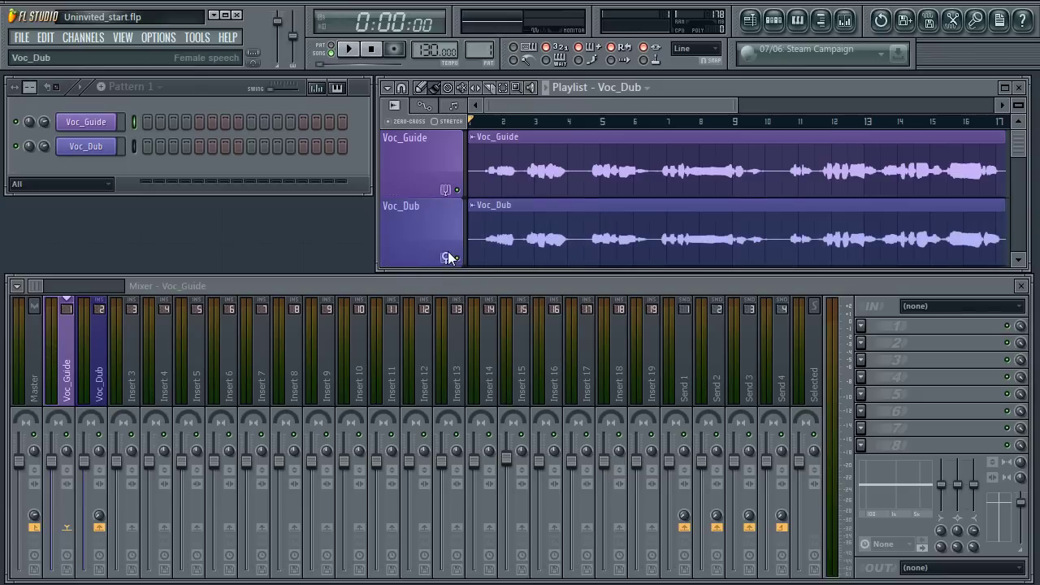
key(space)
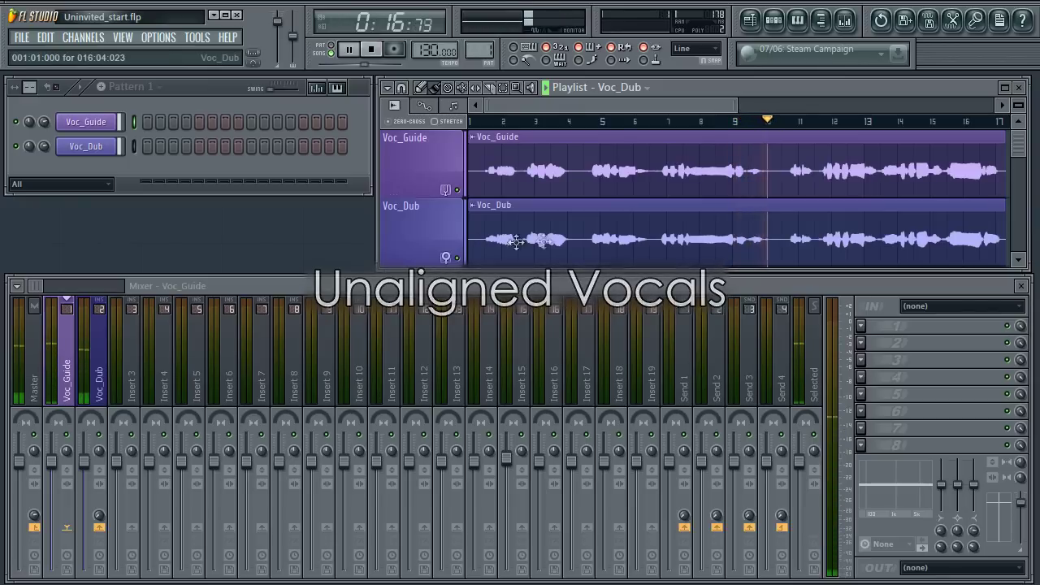
key(space)
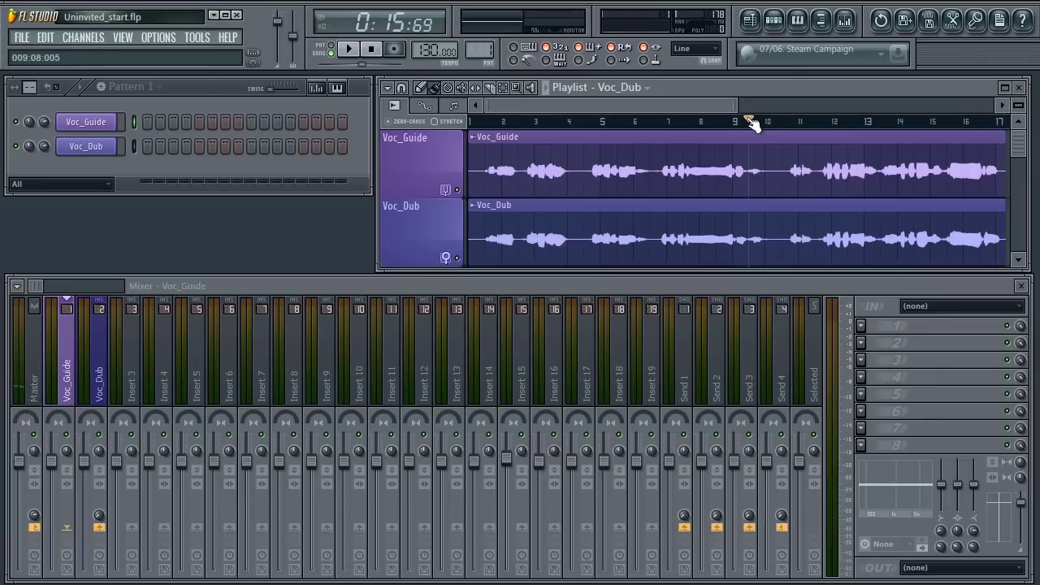
- Audition a short passage of both vocals again and return the playhead near the start
key(space)
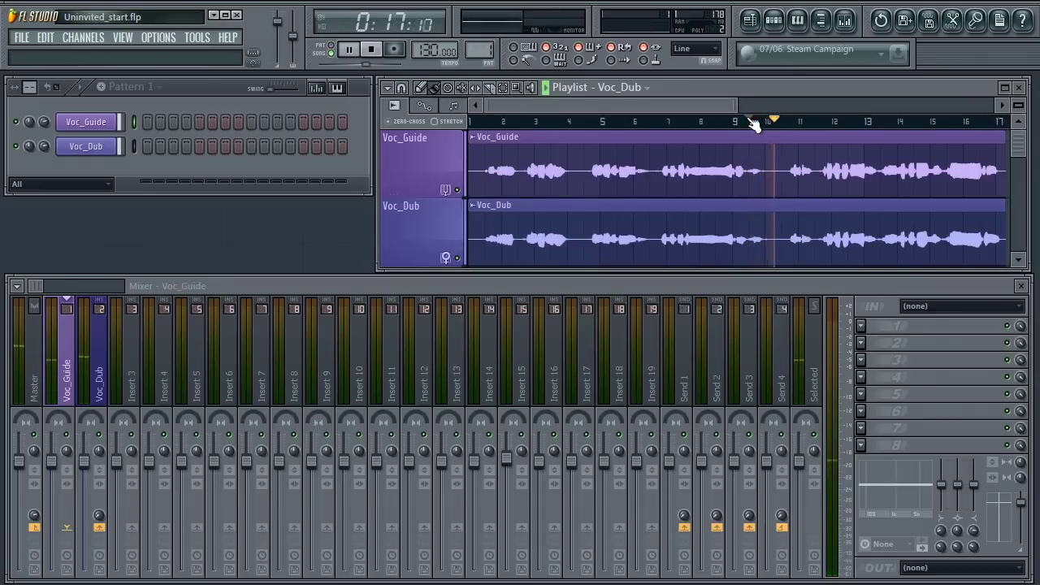
key(space)
drag(749, 122, 491, 118)
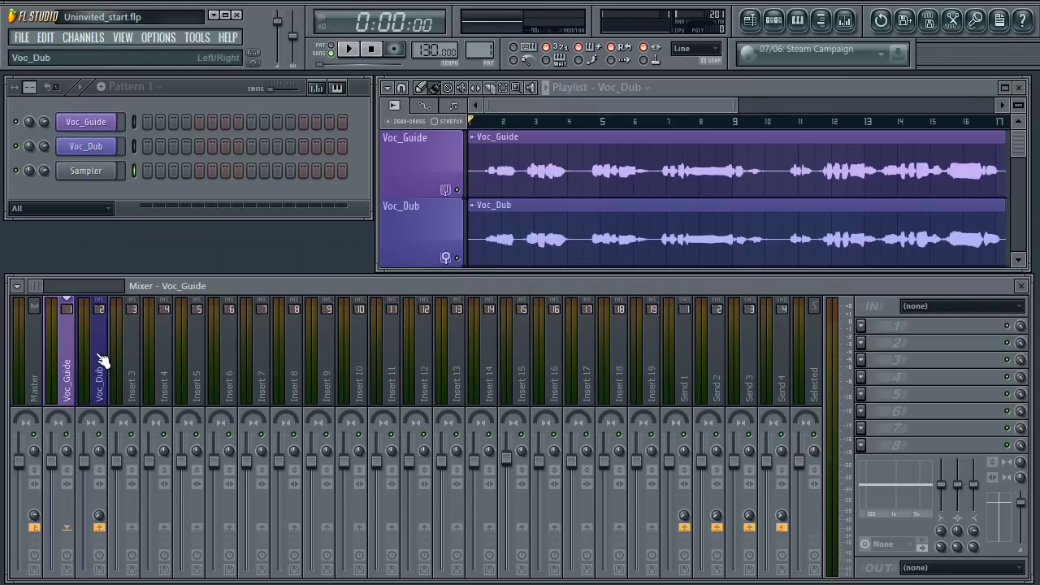
key(F8)
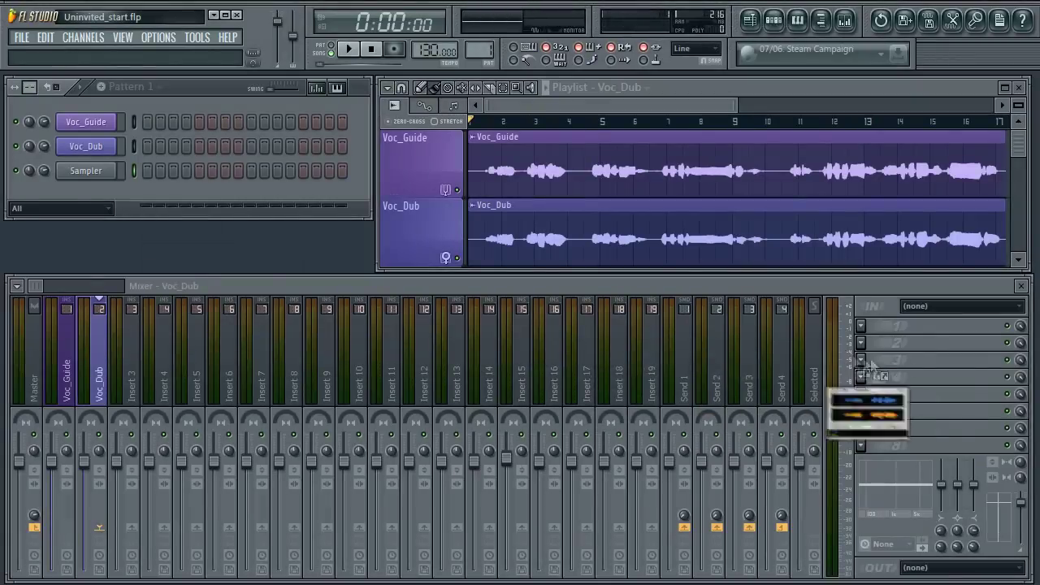
- Drag VocALignProject onto the Voc_Dub mixer track's first effect slot
drag(850, 394, 894, 326)
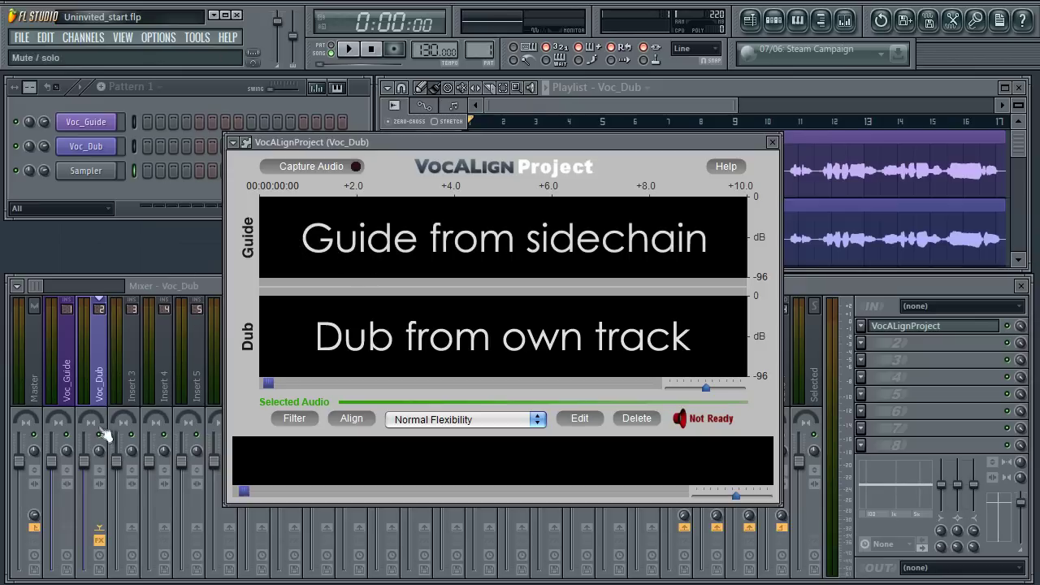
click(71, 377)
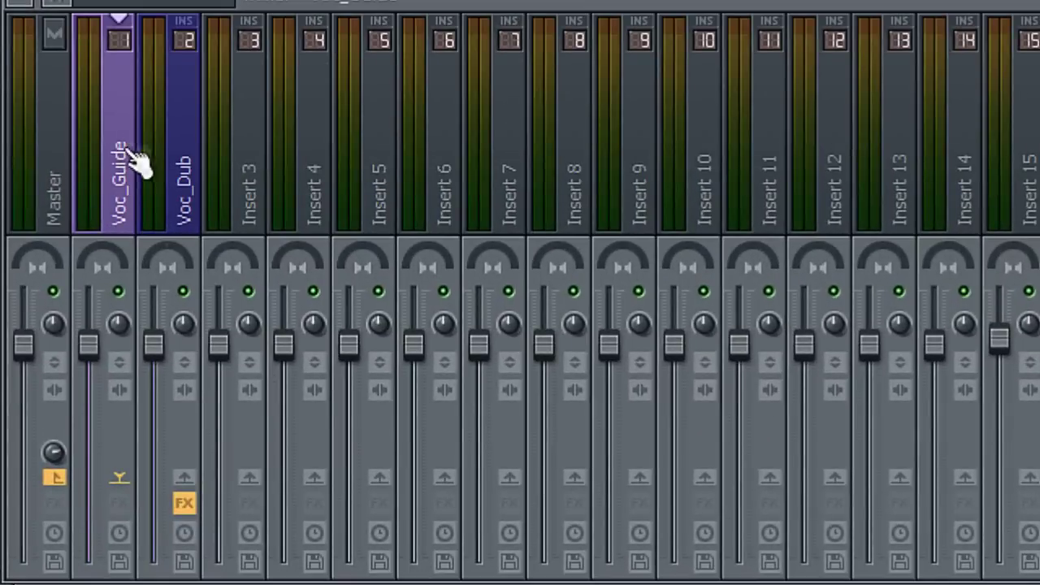
- Sidechain the Voc_Guide mixer track into the Voc_Dub track
right_click(188, 475)
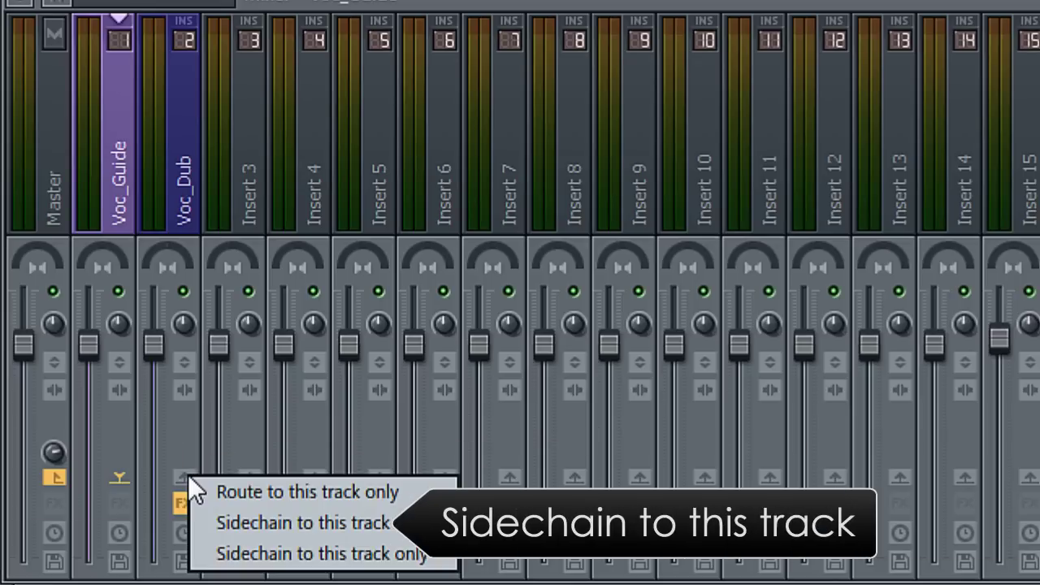
click(242, 515)
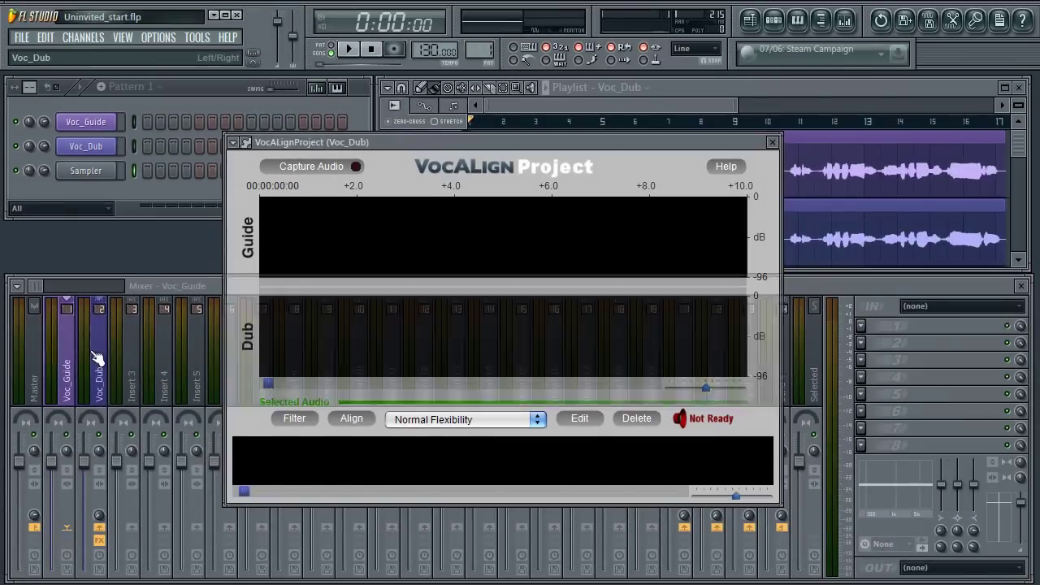
click(374, 141)
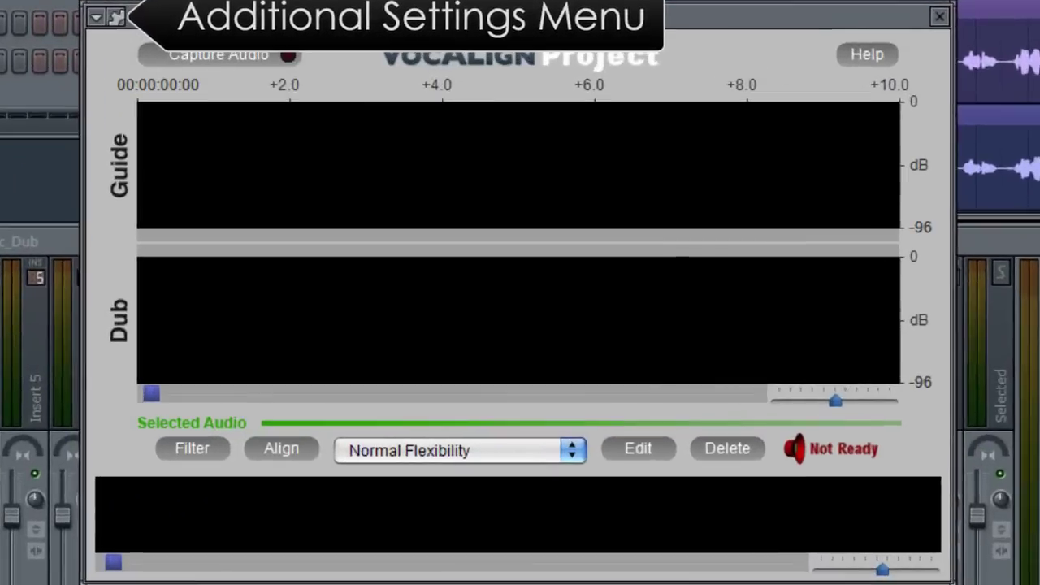
- In VocALign's Processing settings, assign Voc_Guide to Mono Aux In and enable it
click(120, 17)
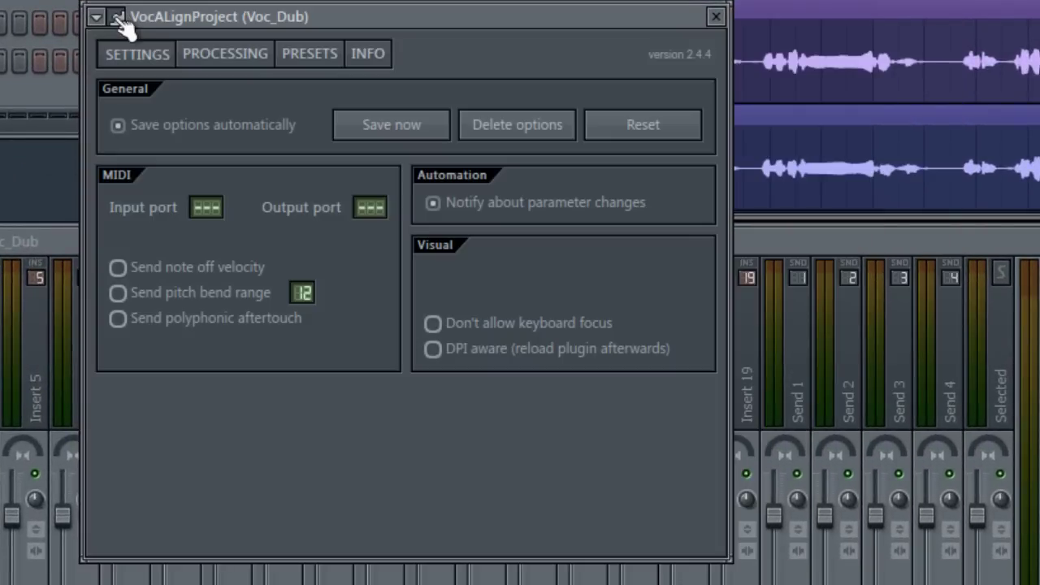
click(205, 57)
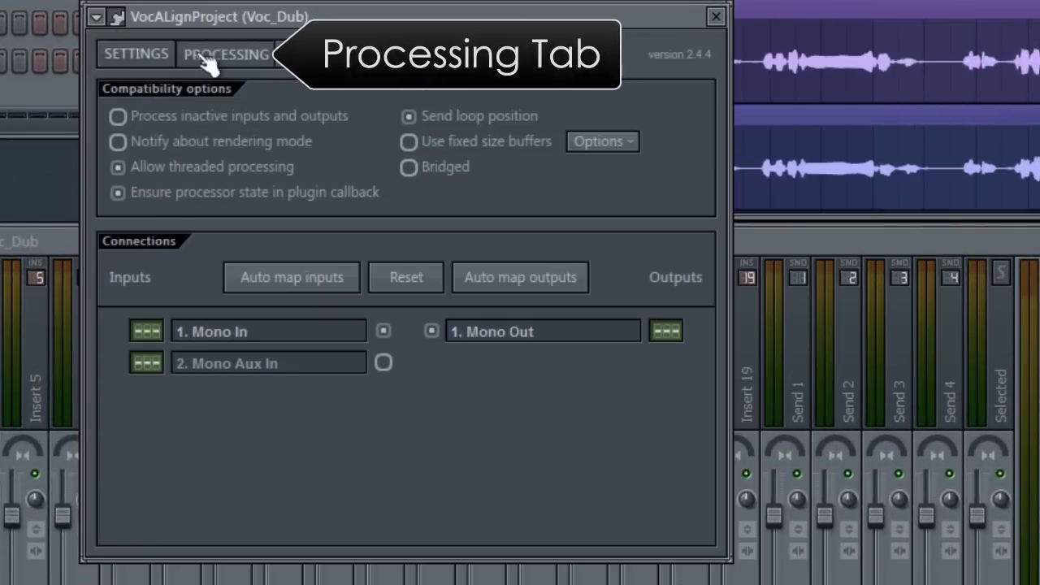
click(299, 280)
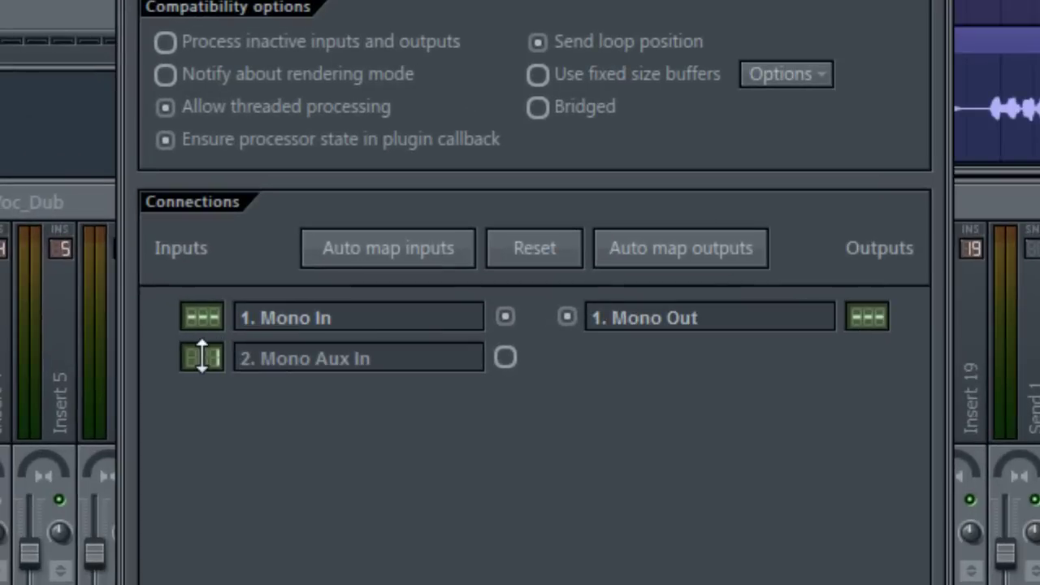
click(202, 358)
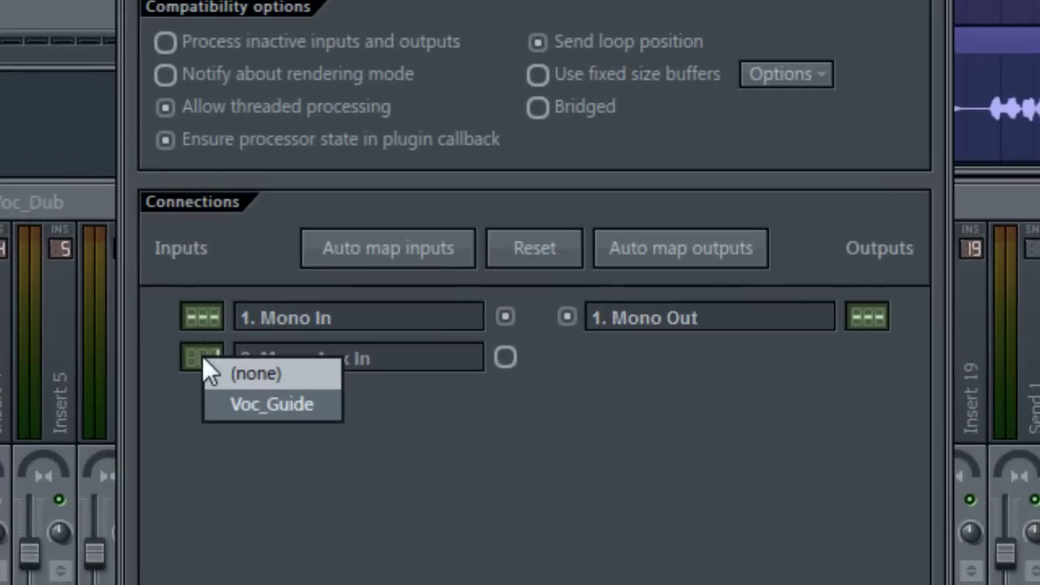
click(290, 404)
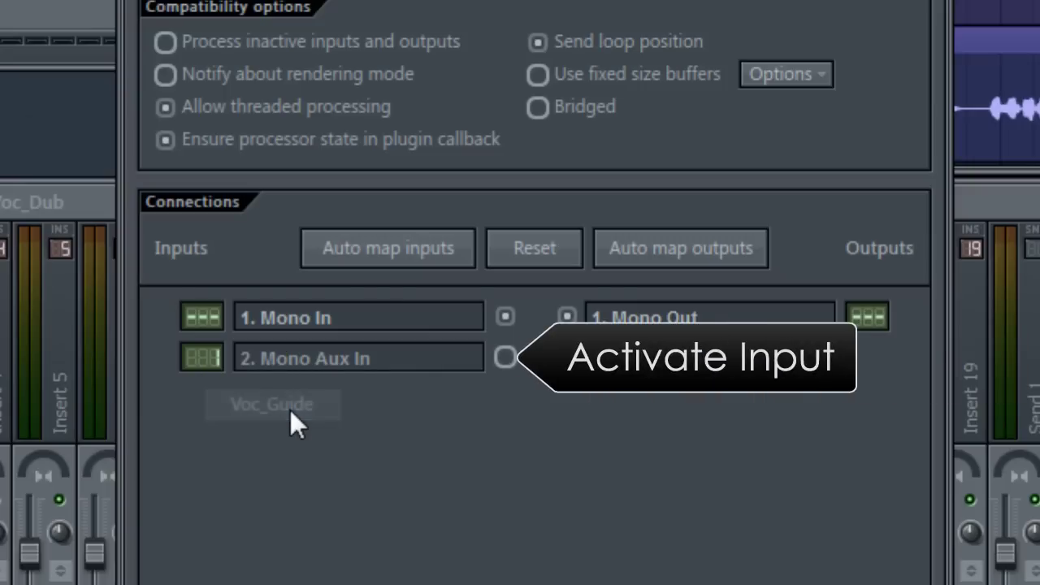
click(505, 358)
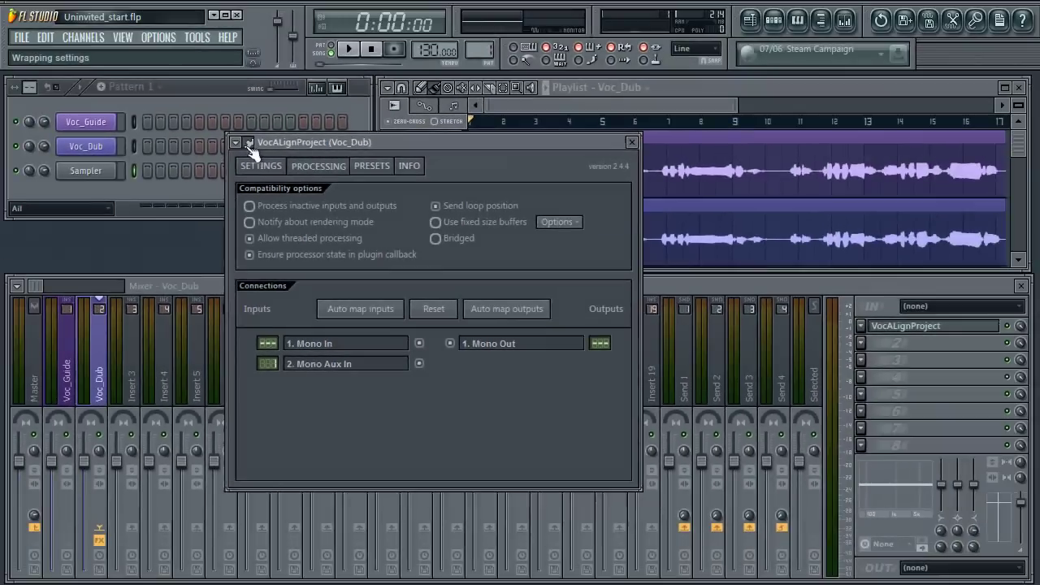
click(248, 143)
drag(498, 138, 492, 156)
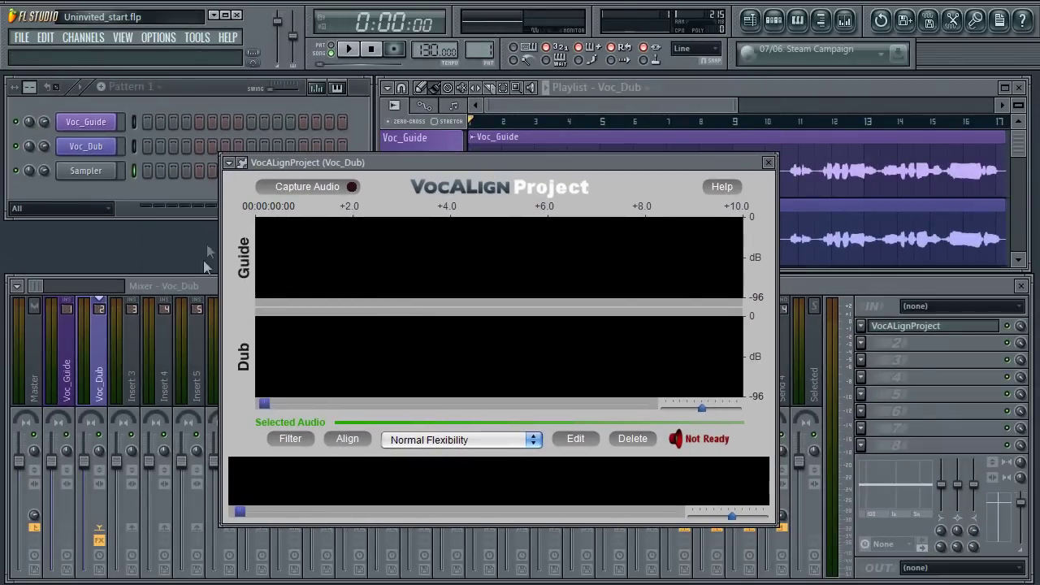
- Arm VocALign's Capture Audio and play the song to capture about 30 seconds of guide and dub
click(352, 187)
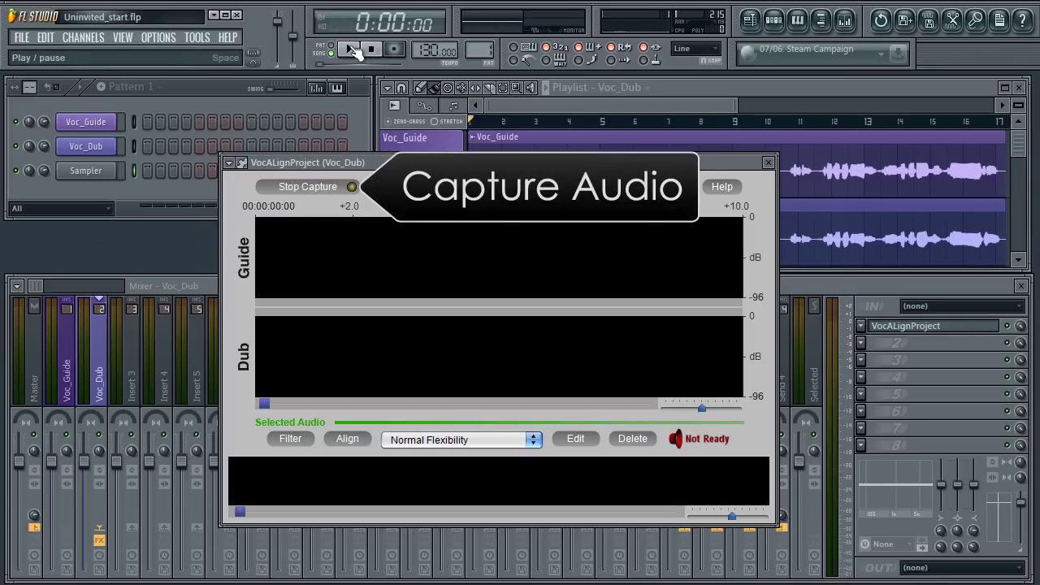
click(354, 50)
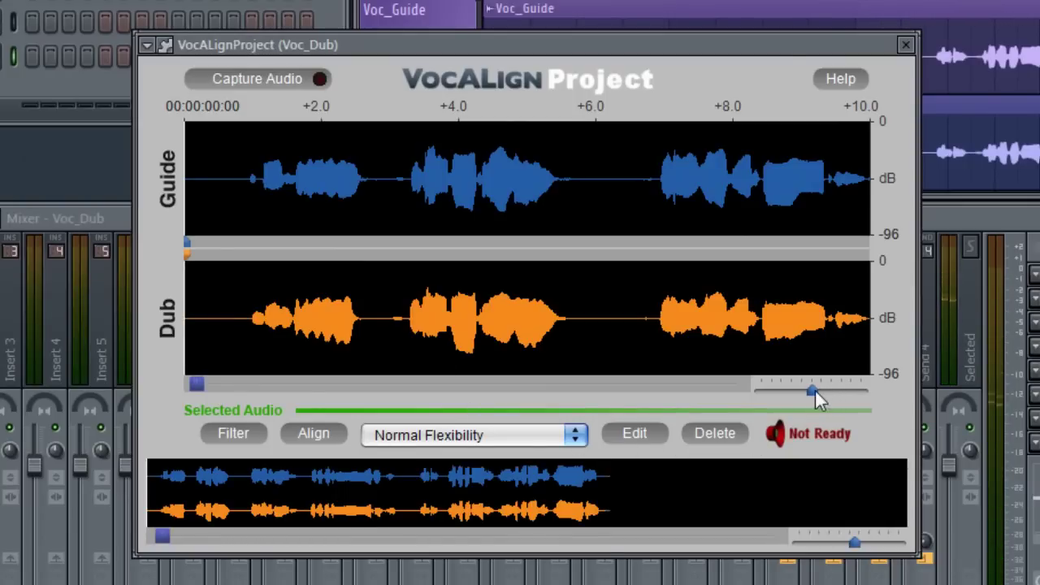
drag(814, 389, 803, 391)
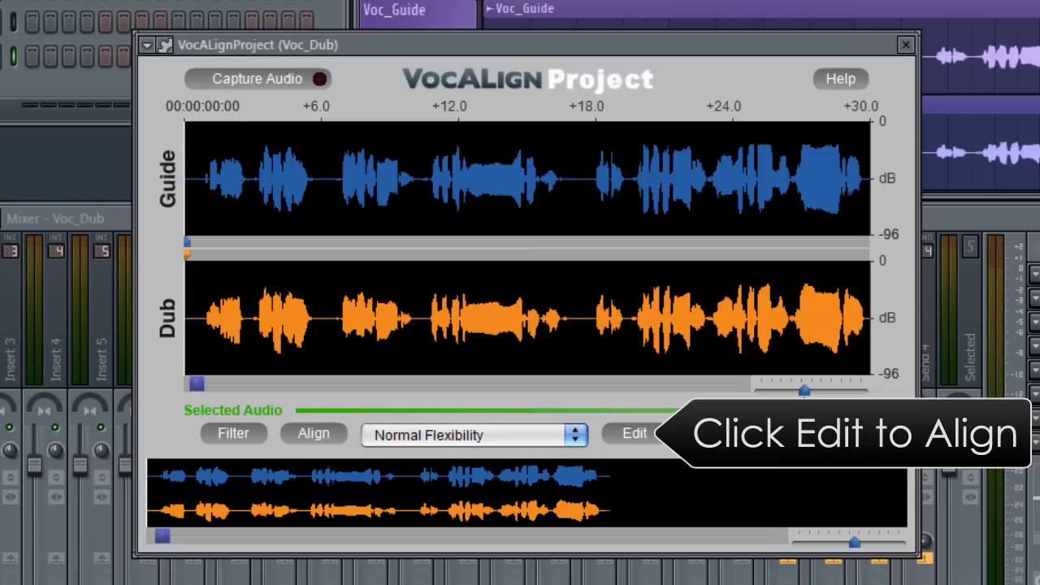
- Align the dub to the guide with Edit and play from around bar 7
click(641, 435)
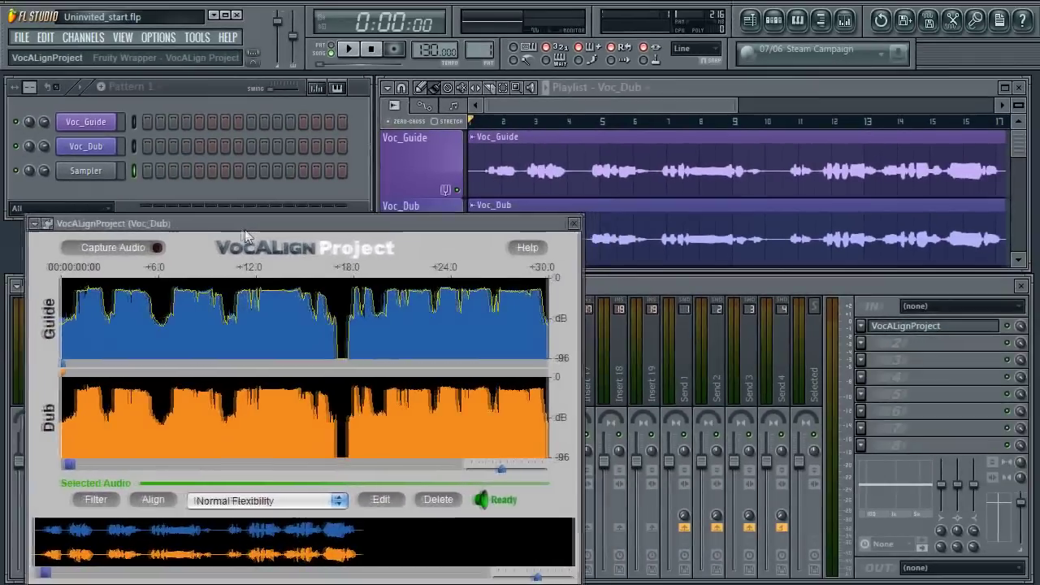
drag(246, 233, 230, 224)
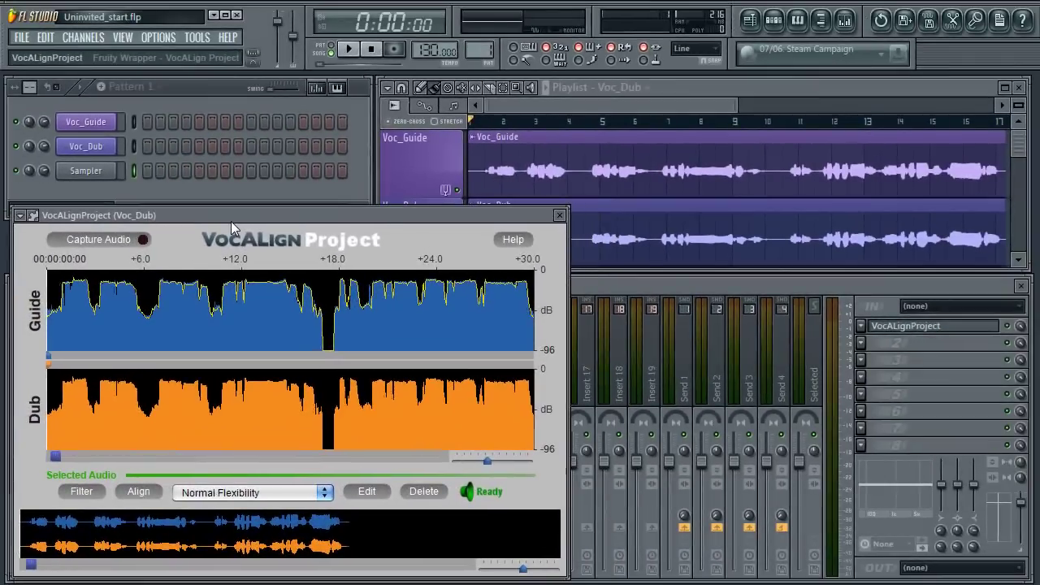
click(658, 124)
click(360, 50)
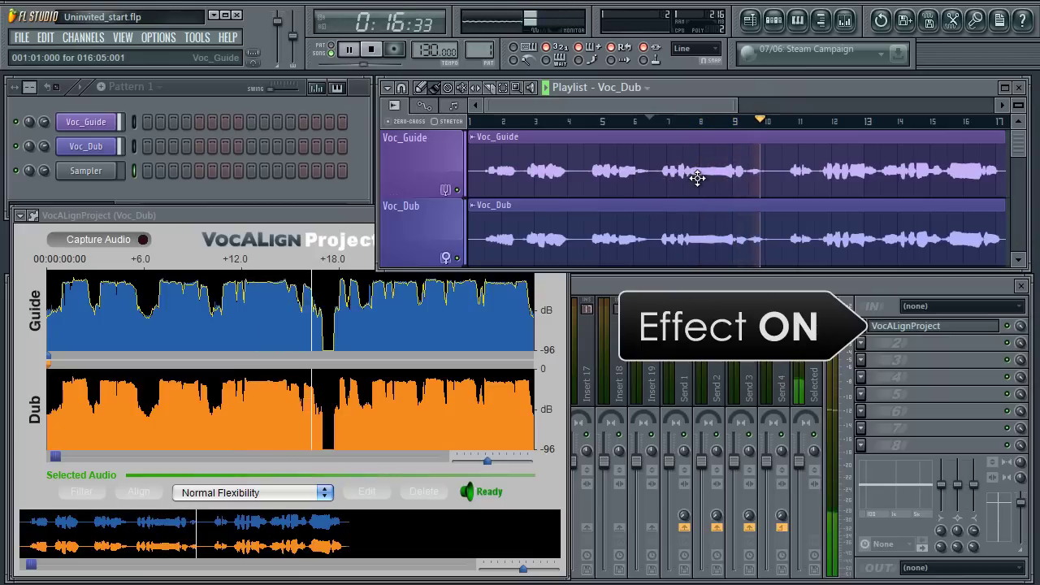
- Loop bars 9–10, compare VocALign bypassed versus on, then stop playback
drag(721, 128, 773, 138)
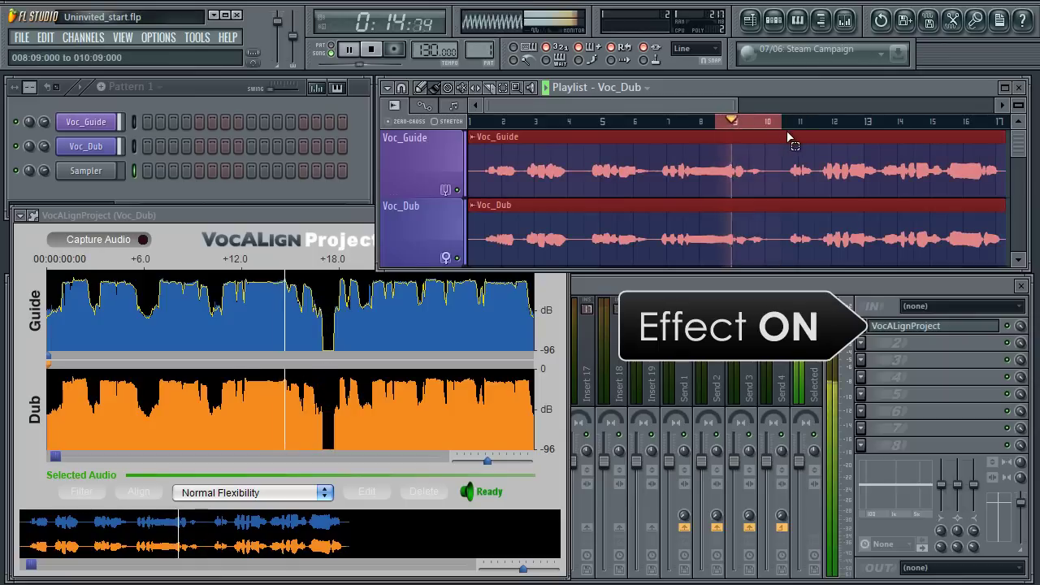
click(1008, 327)
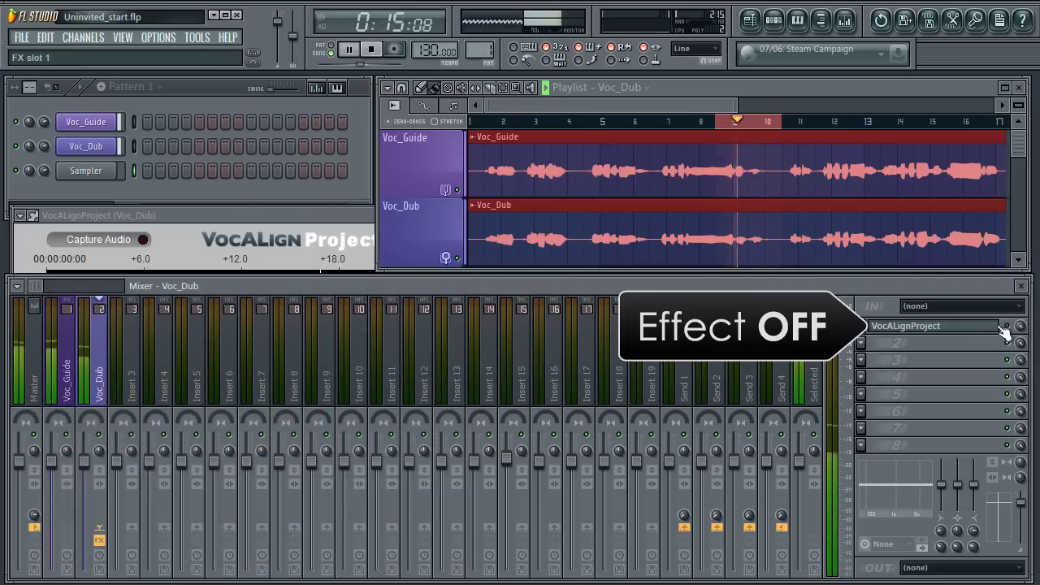
click(1008, 327)
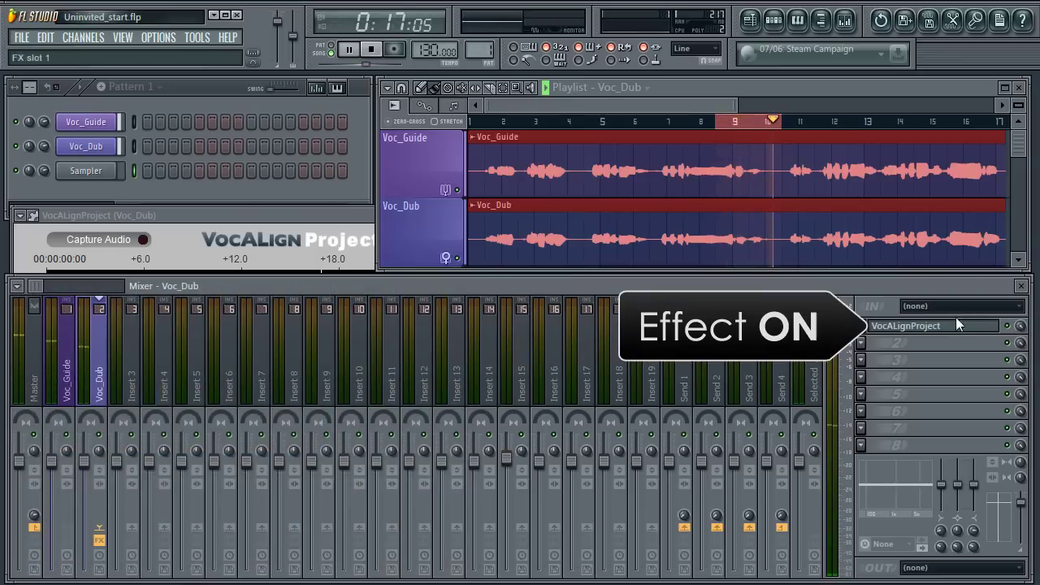
click(340, 214)
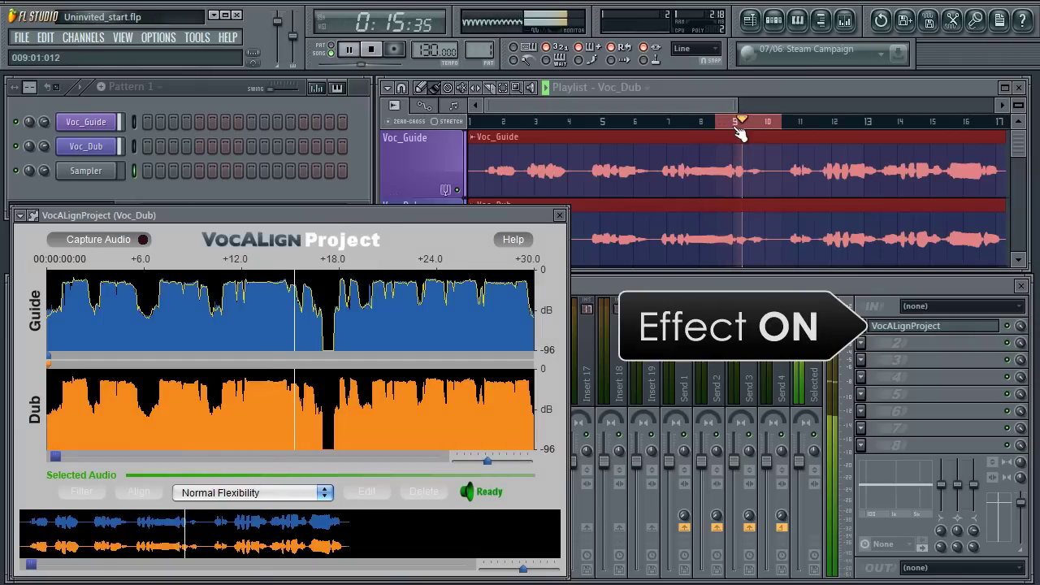
click(729, 130)
click(358, 215)
key(space)
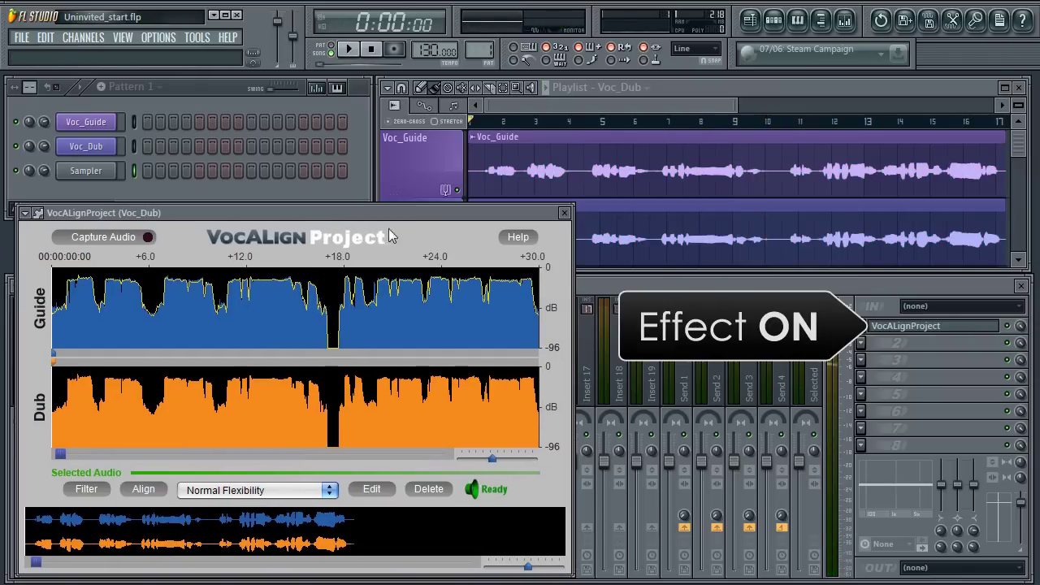
- Mute both the Voc_Guide and Voc_Dub playlist tracks
drag(399, 217, 610, 144)
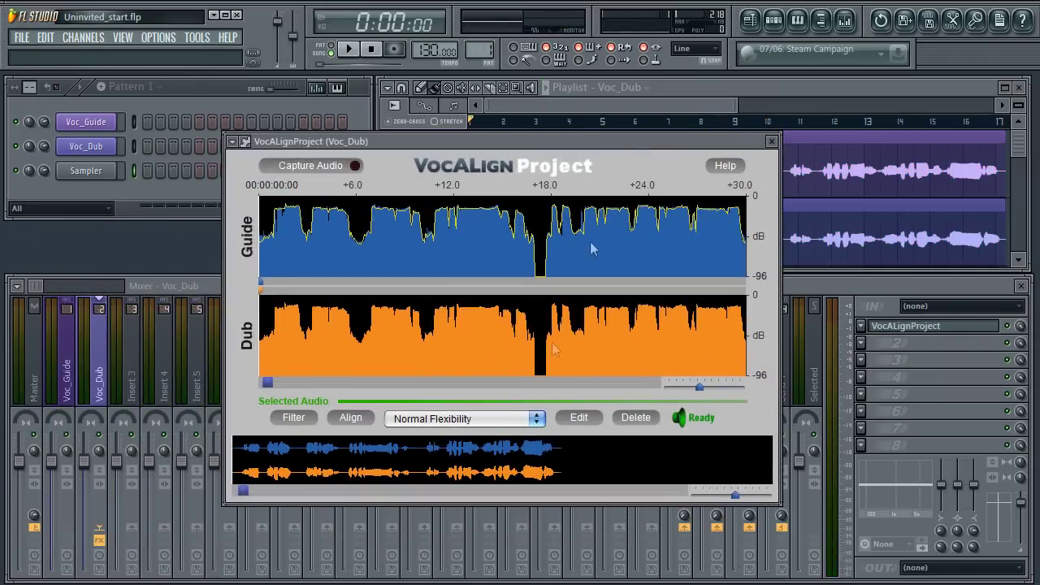
click(752, 85)
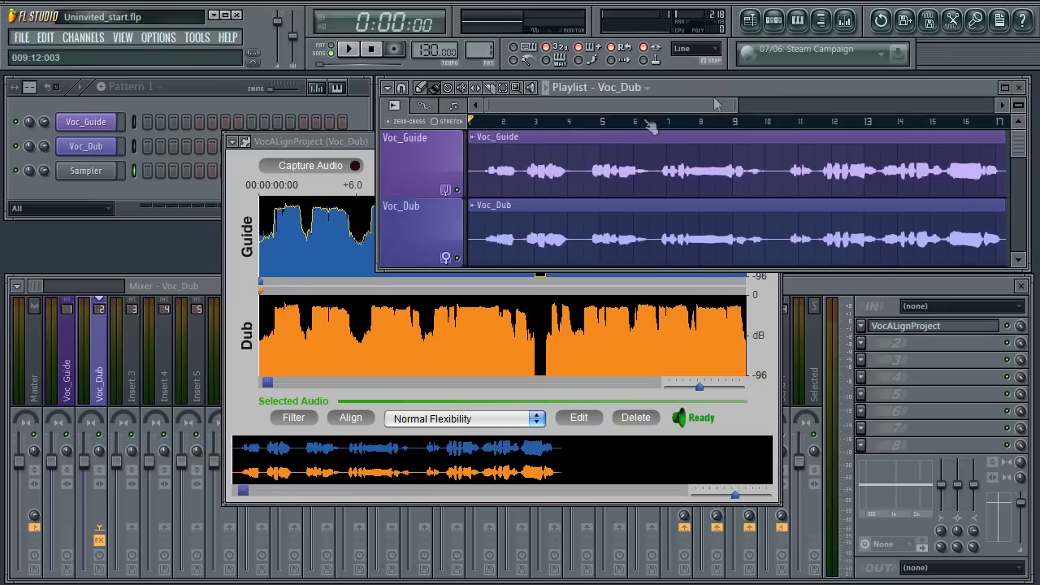
click(457, 190)
click(457, 258)
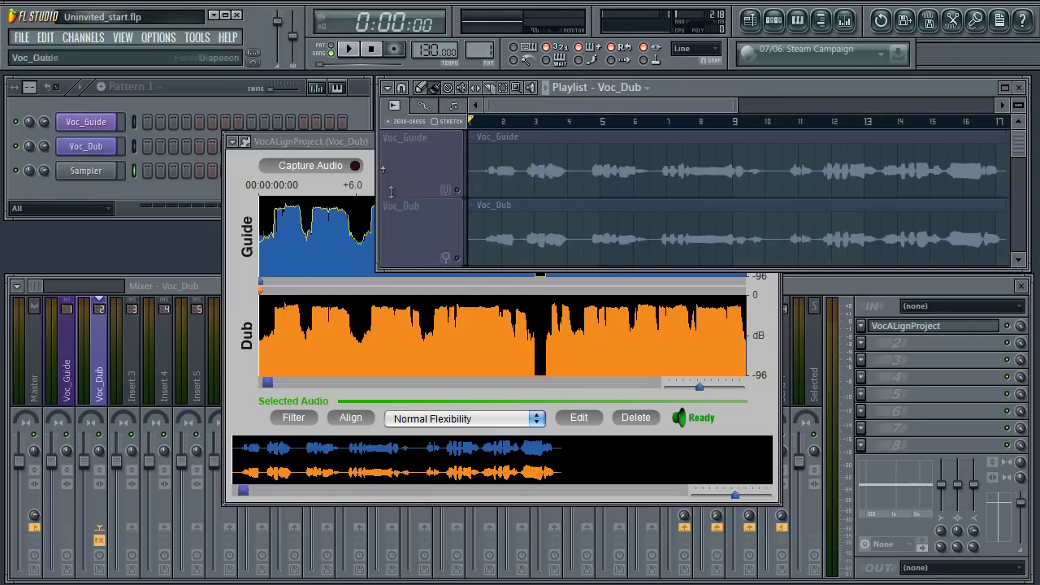
click(370, 150)
- Export the song as a wave file to Dub.wav in the Rendered folder, overwriting the old file
click(21, 37)
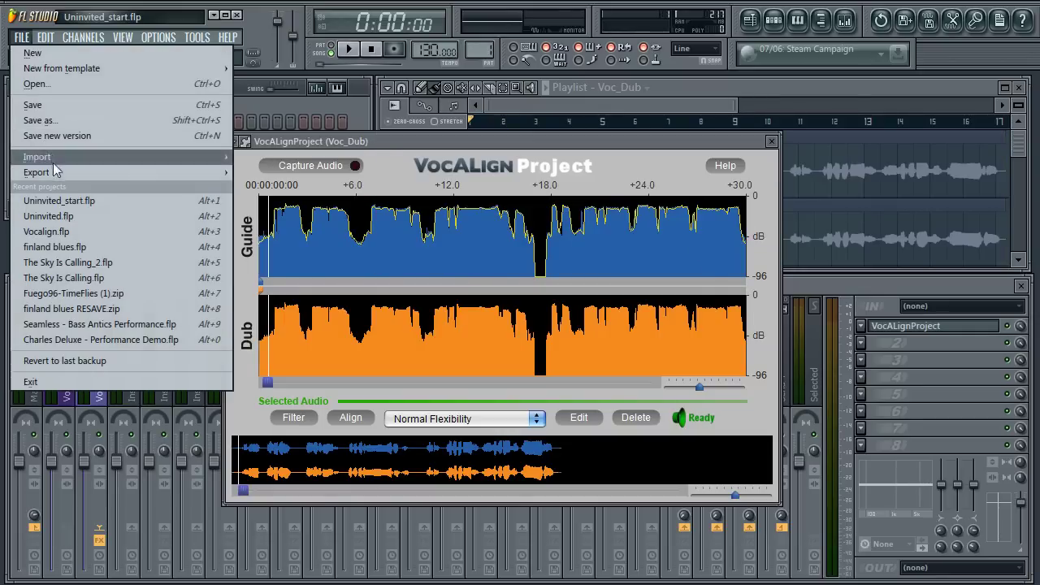
click(266, 188)
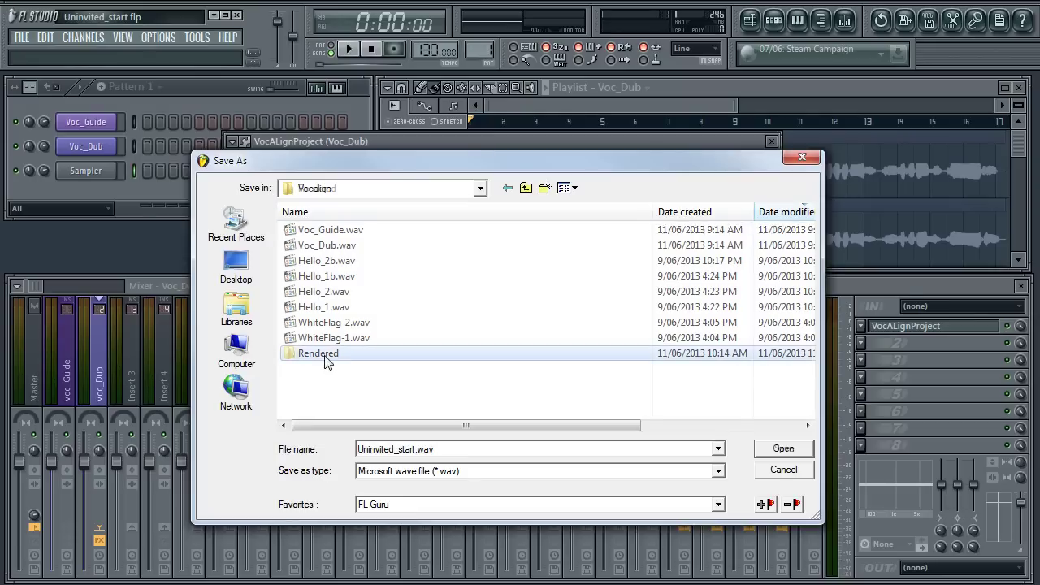
double_click(323, 355)
double_click(313, 230)
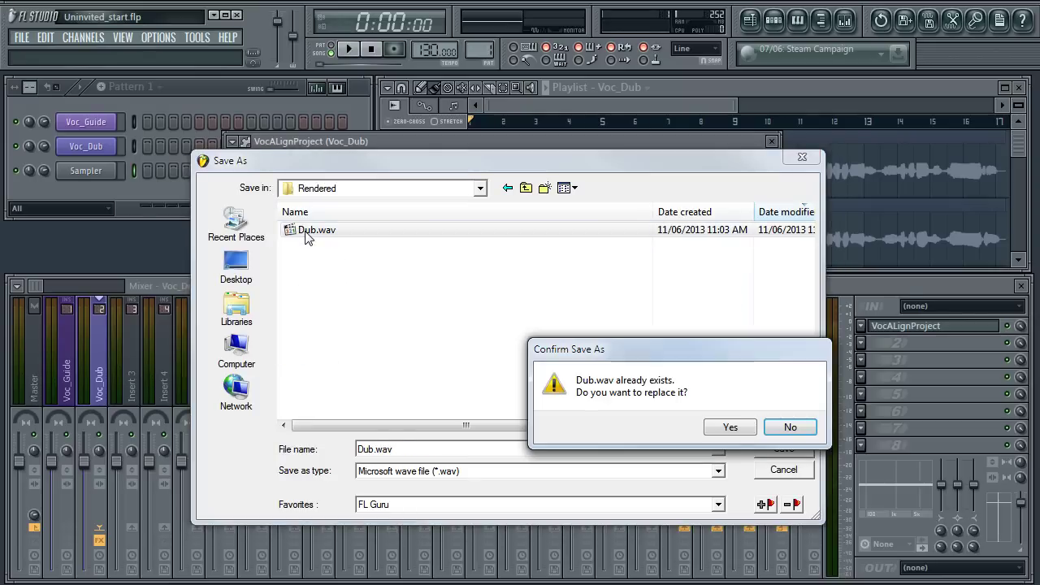
click(729, 429)
click(606, 458)
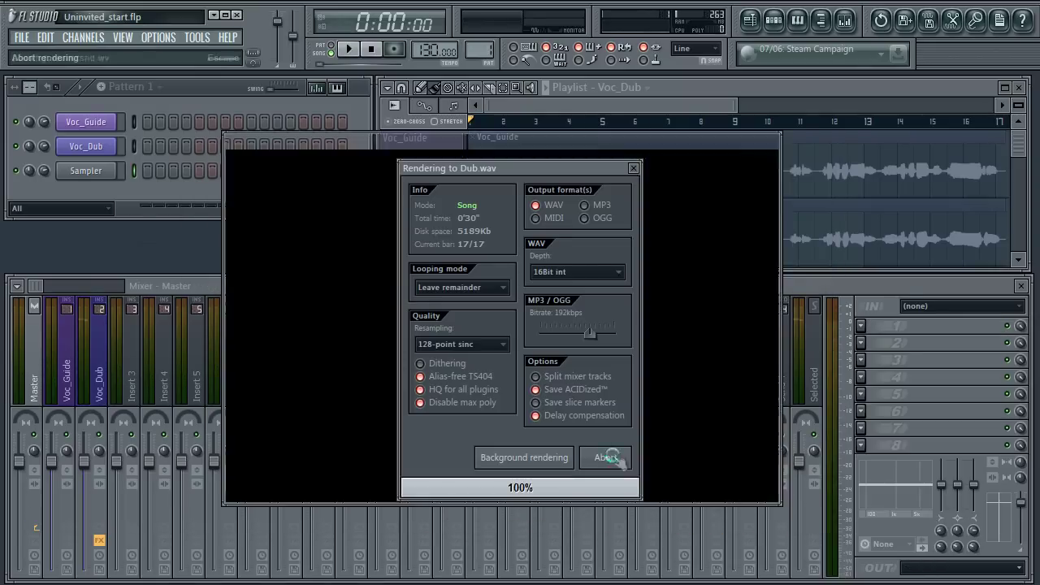
- Close the VocALign window and unmute the Voc_Dub track
click(110, 358)
click(771, 141)
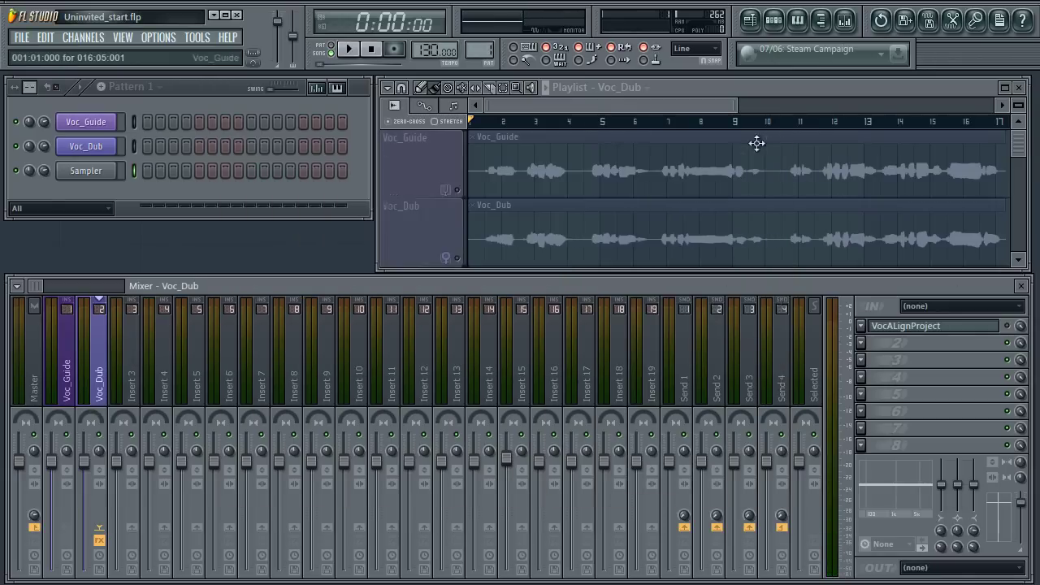
click(461, 256)
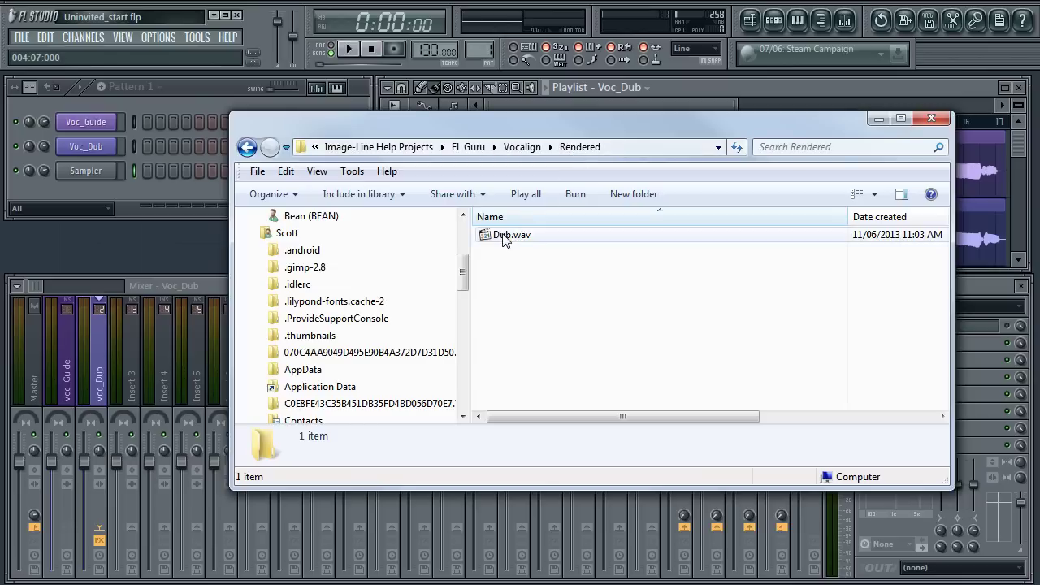
- Load Dub.wav onto the Voc_Dub channel, play it, and pan Voc_Guide right
drag(504, 238, 101, 148)
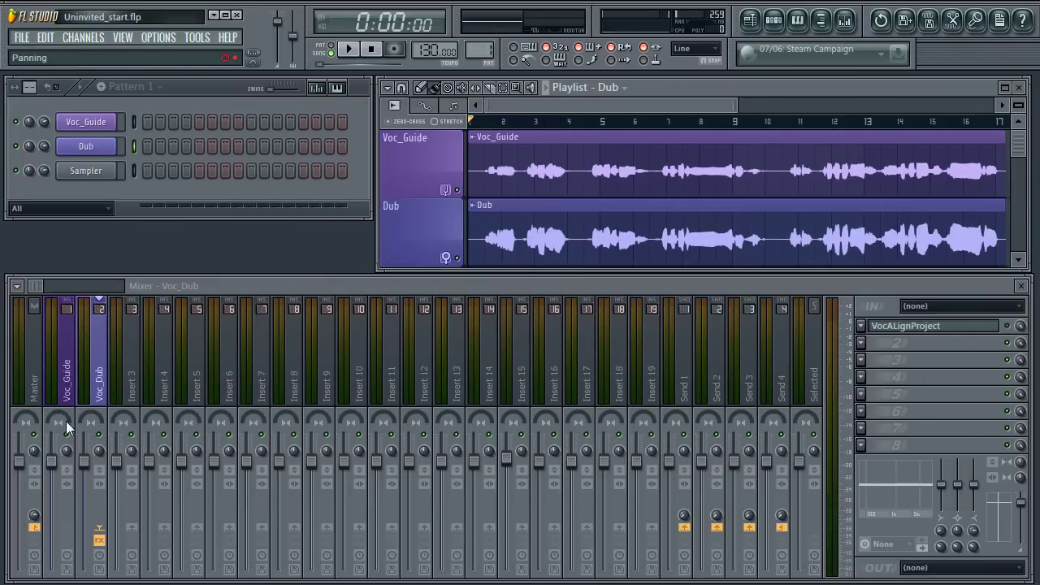
key(space)
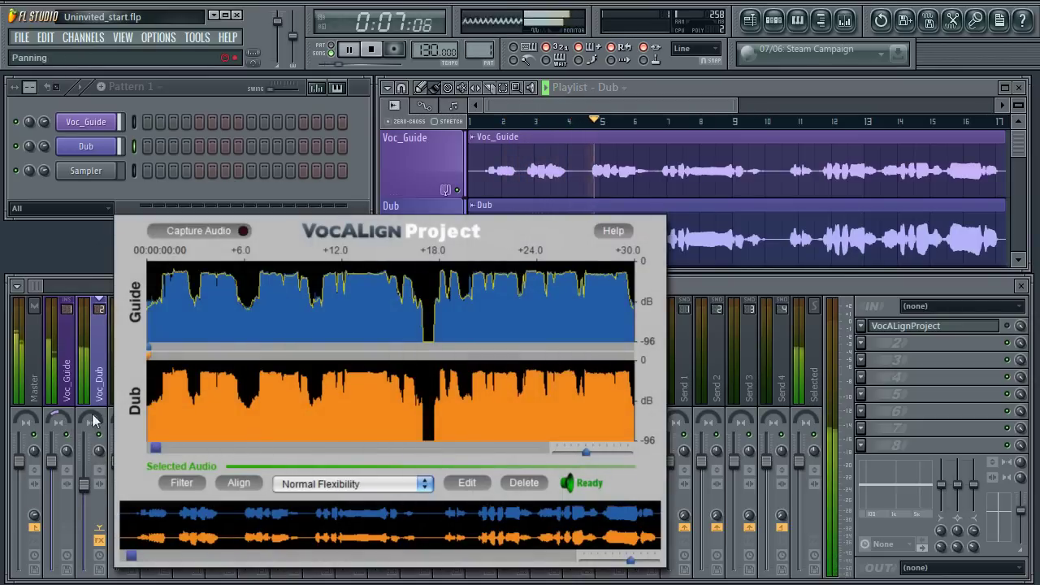
drag(57, 419, 57, 406)
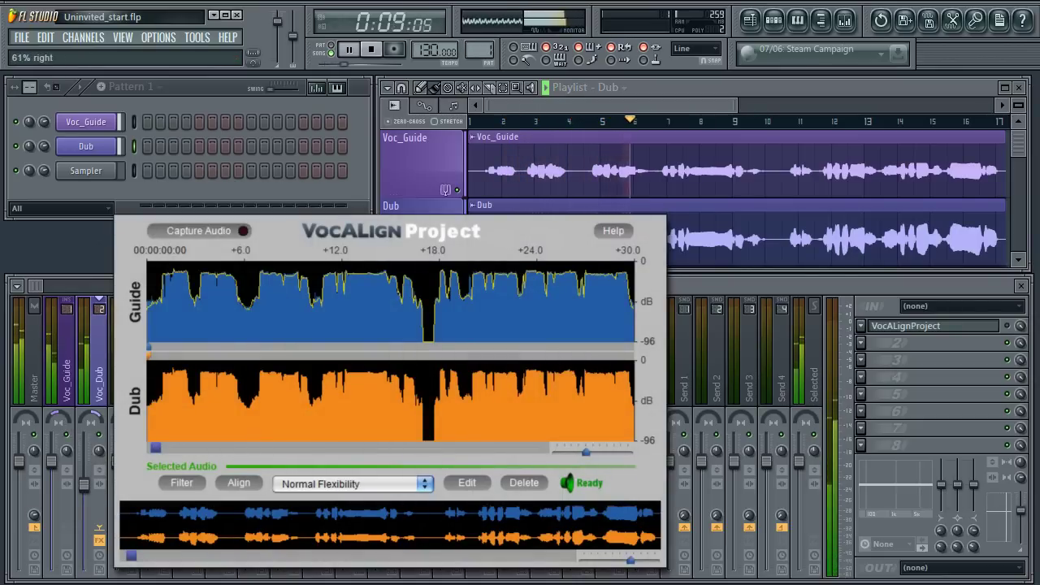